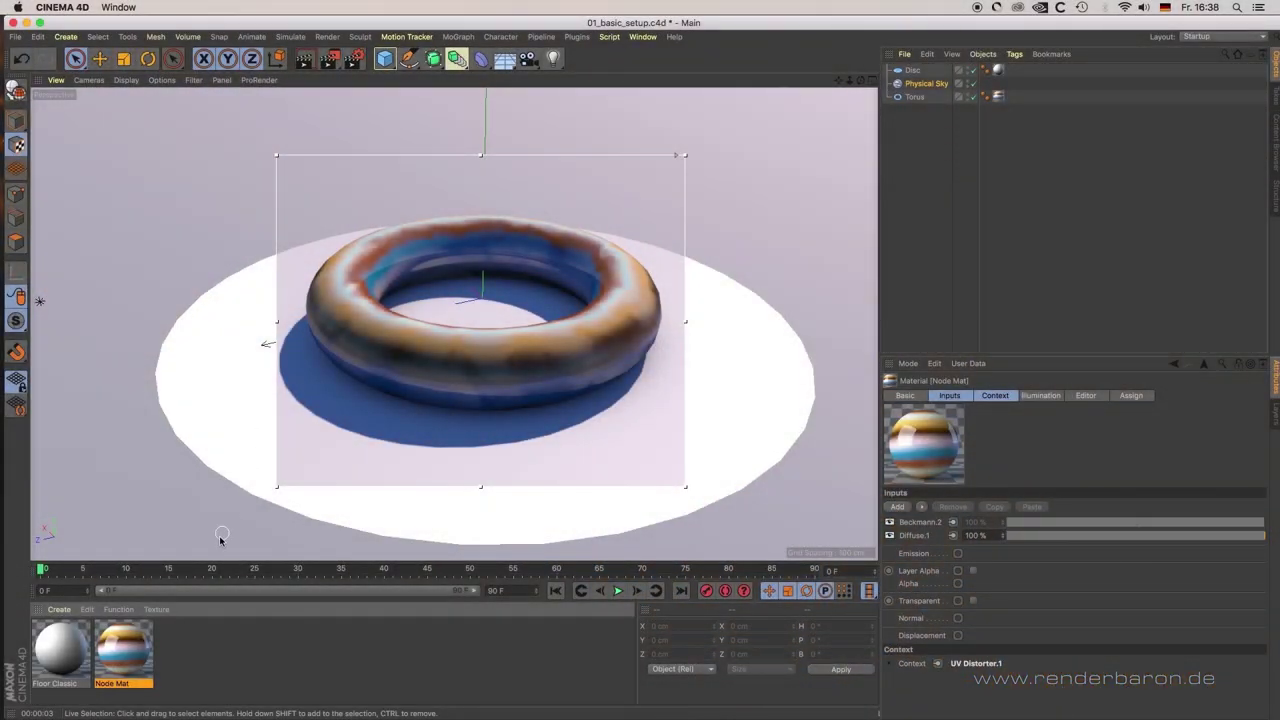
# Open the Node Mat node graph and filter the assets list by 'Color'.
pyautogui.doubleClick(136, 651)
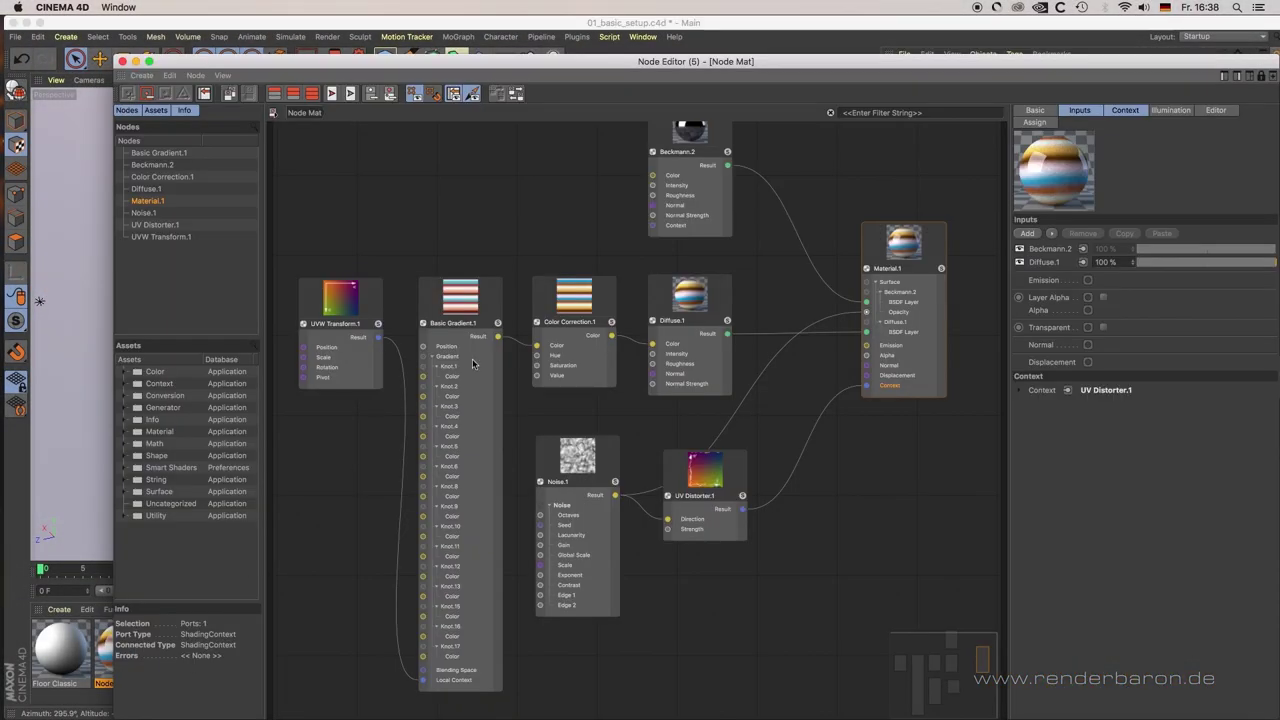
pyautogui.moveTo(577, 63); pyautogui.dragTo(534, 34)
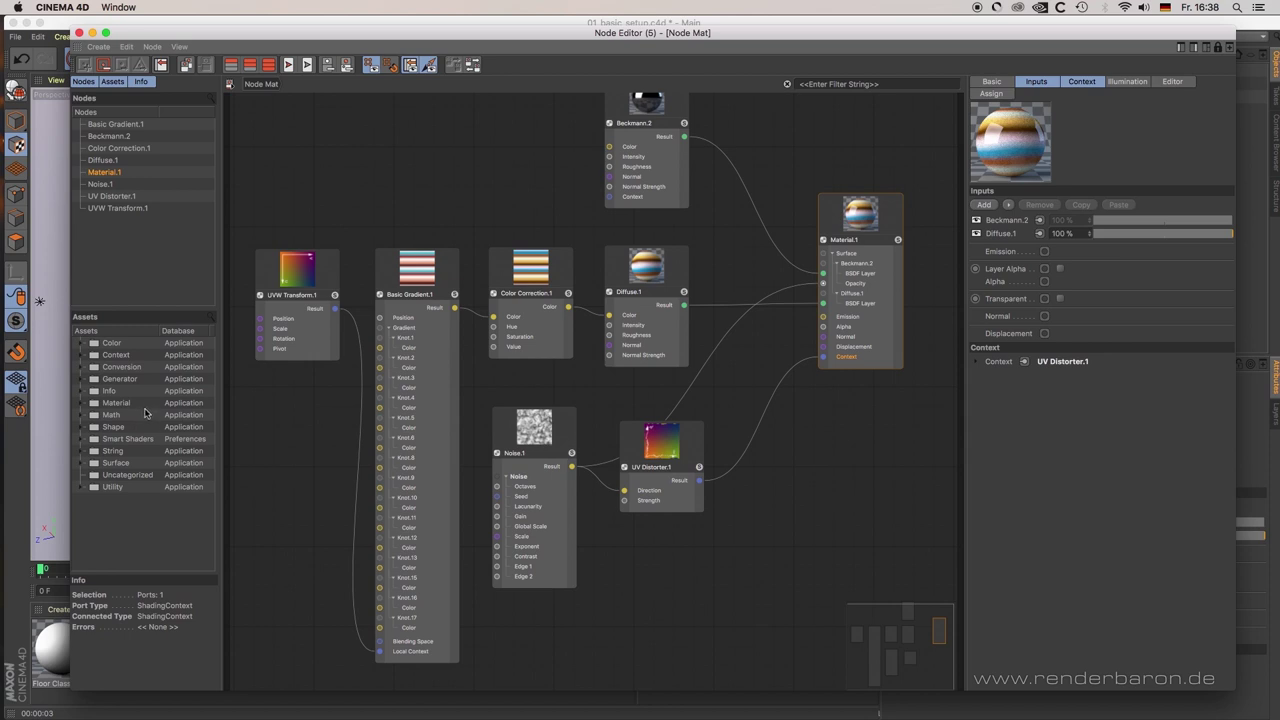
pyautogui.click(119, 330)
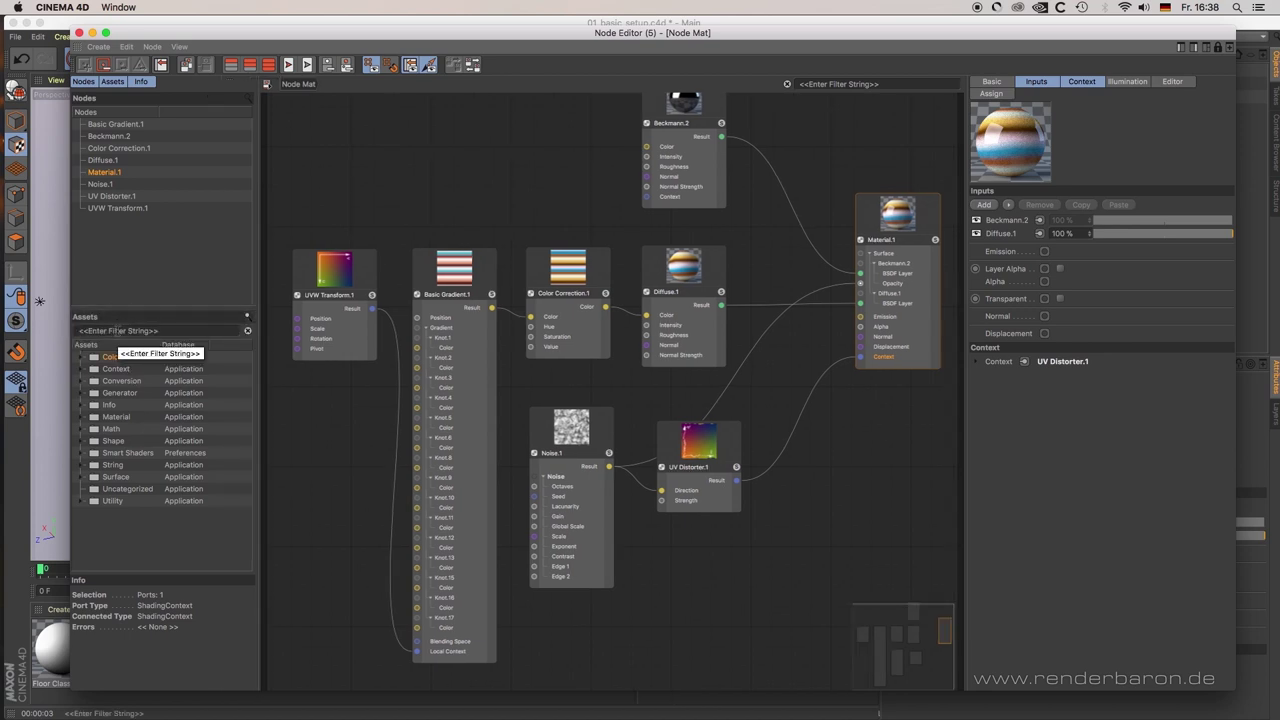
pyautogui.write('Color')
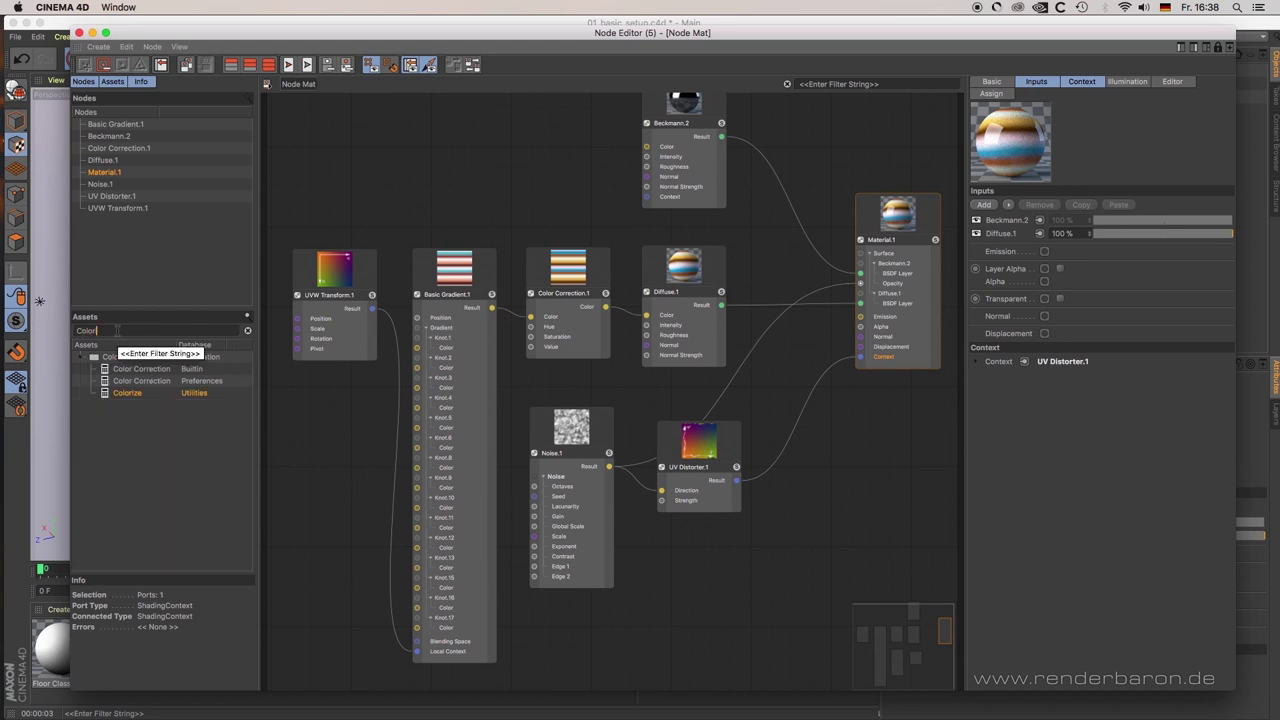
# Try the quick asset search with 'Color' over the graph, then dismiss it unused.
pyautogui.moveTo(132, 396); pyautogui.dragTo(543, 399)
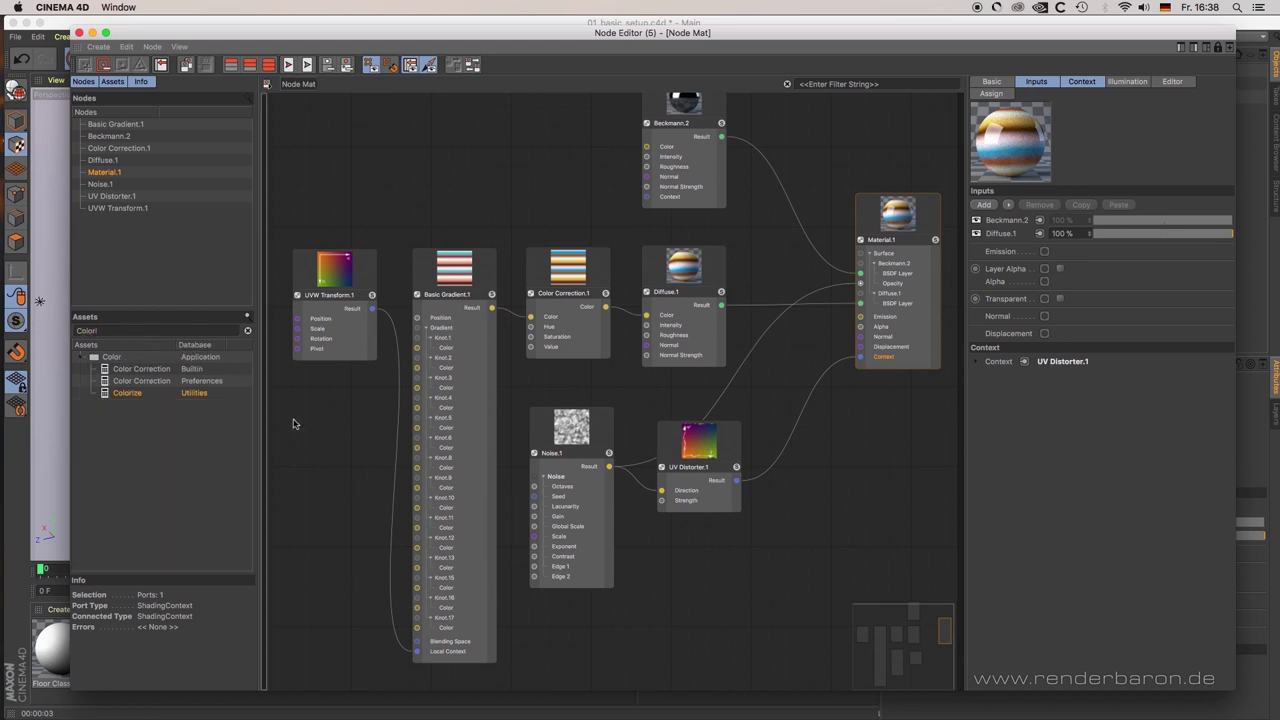
pyautogui.doubleClick(543, 399)
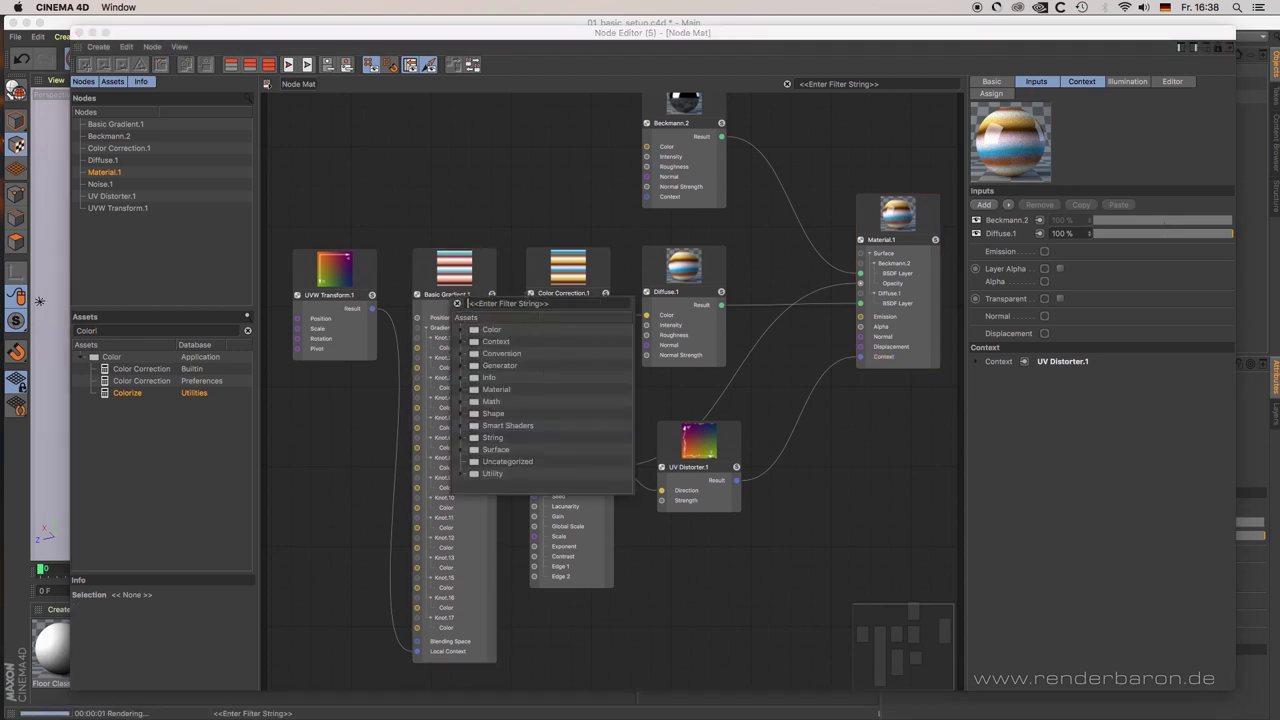
pyautogui.write('Color')
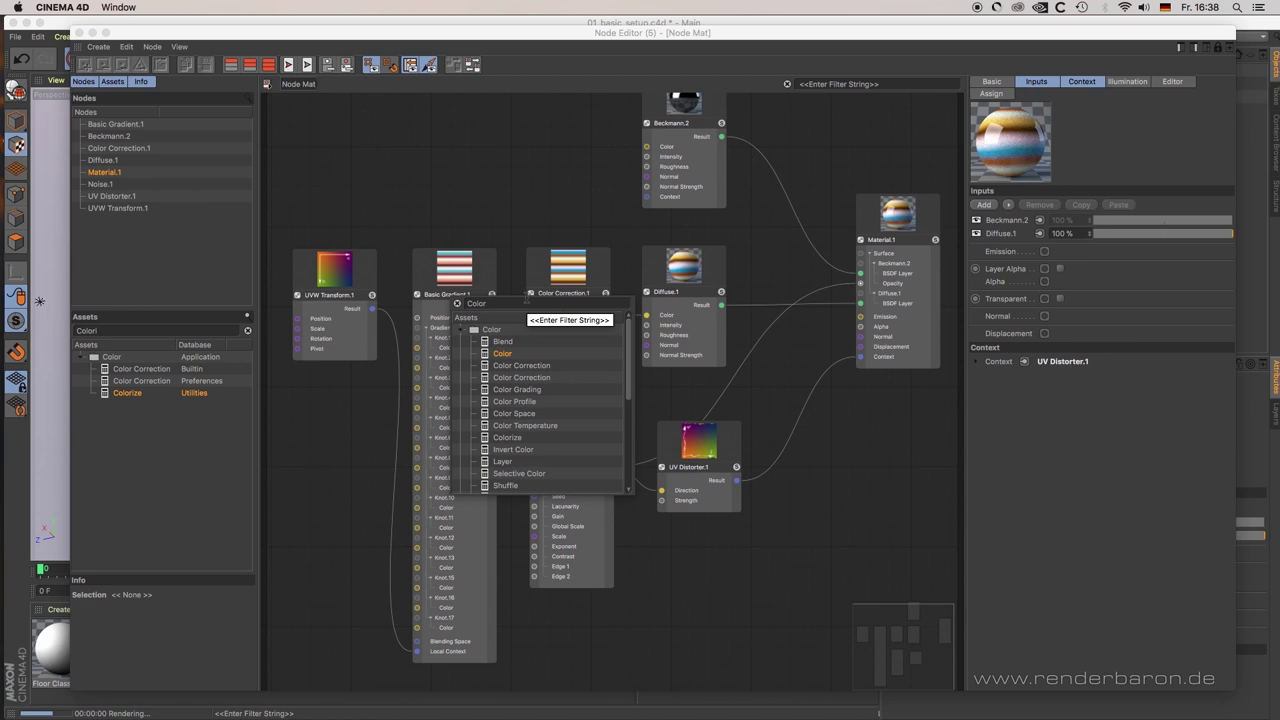
pyautogui.press('Escape')
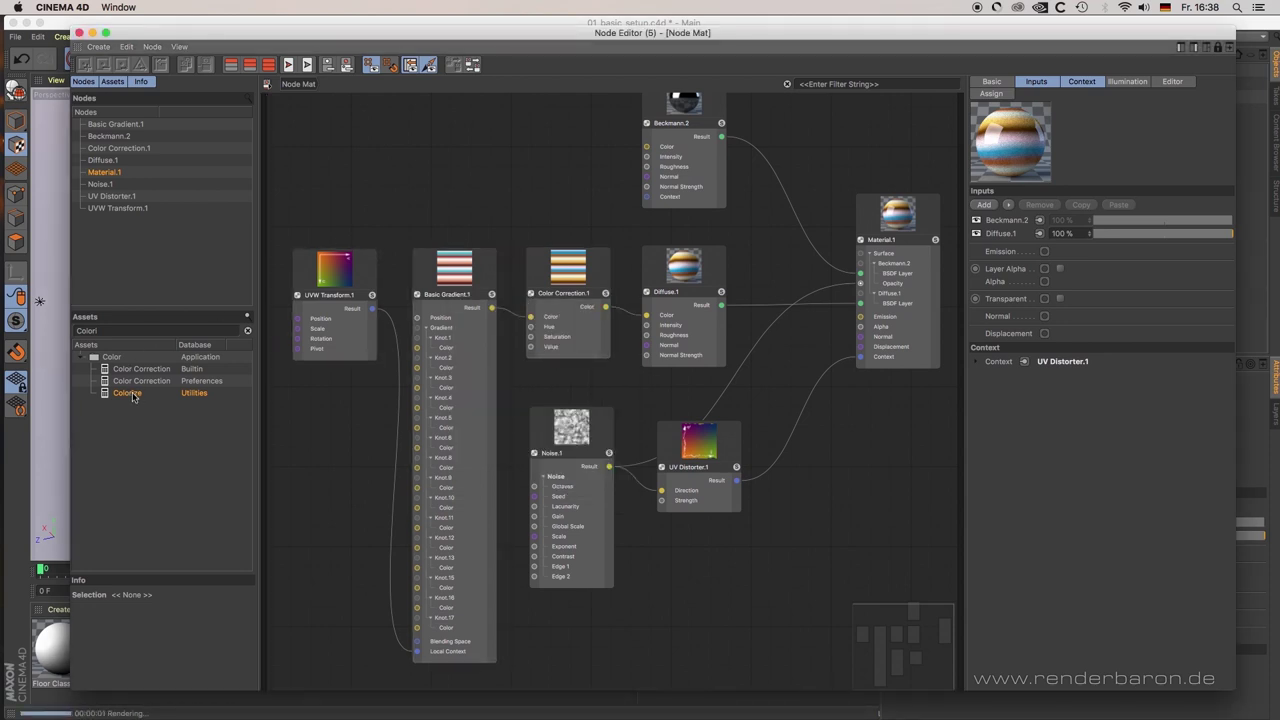
# Drop a Colorize node onto the Color Correction→Diffuse link and lay out Colorize beside Diffuse.
pyautogui.moveTo(132, 396)
pyautogui.mouseDown()
pyautogui.moveTo(468, 430)
pyautogui.moveTo(723, 589)
pyautogui.mouseUp()
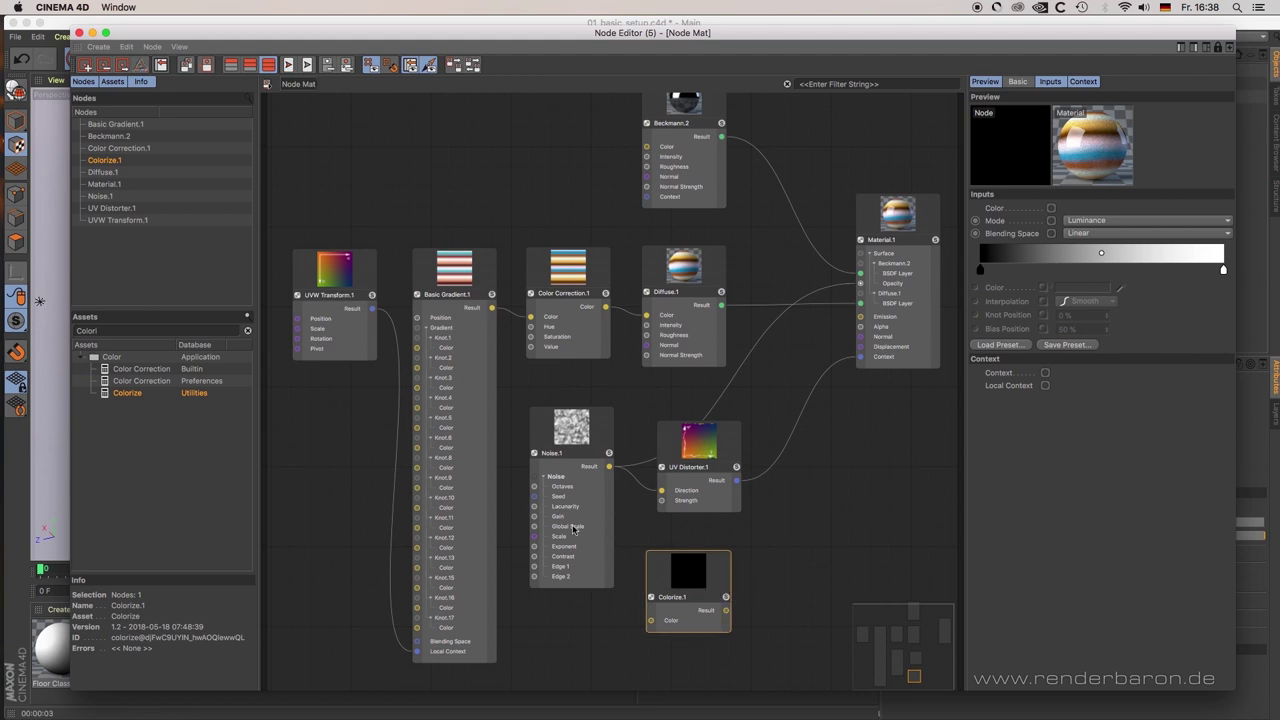
pyautogui.press('Delete')
pyautogui.moveTo(126, 393)
pyautogui.mouseDown()
pyautogui.moveTo(383, 405)
pyautogui.moveTo(628, 316)
pyautogui.moveTo(651, 167)
pyautogui.moveTo(659, 187)
pyautogui.mouseUp()
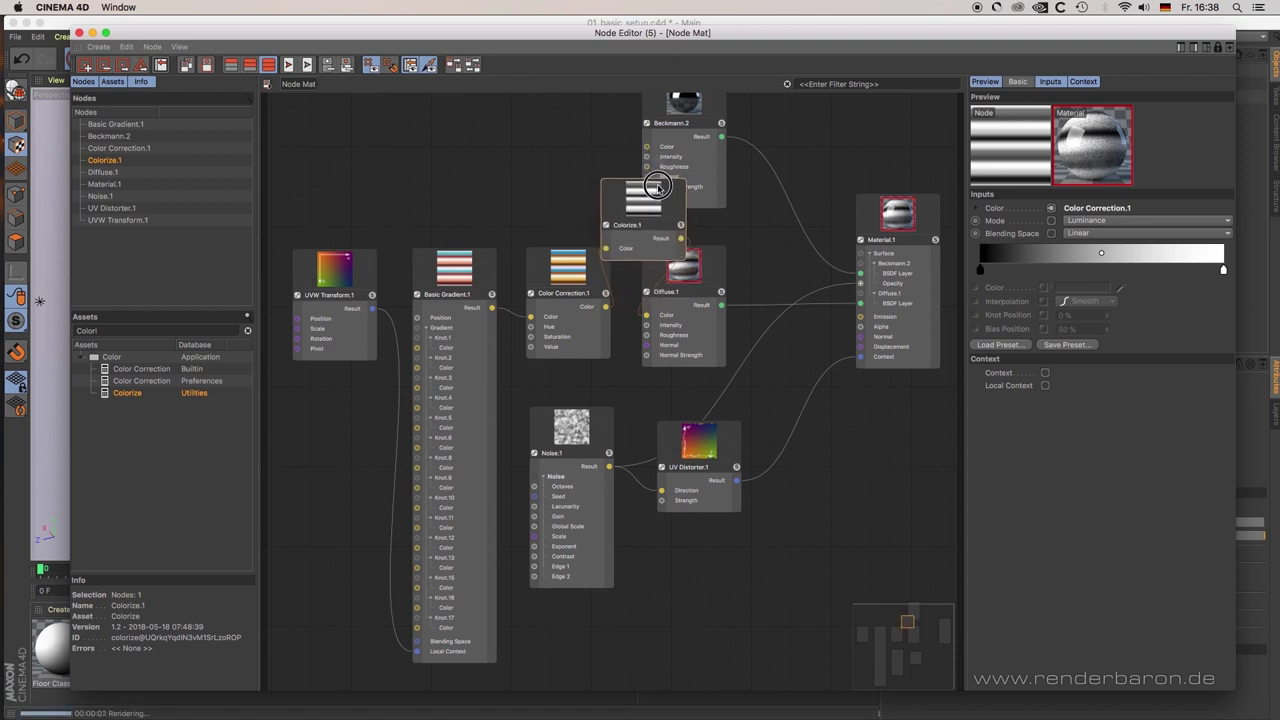
pyautogui.moveTo(686, 260); pyautogui.dragTo(720, 252)
pyautogui.moveTo(672, 193); pyautogui.dragTo(676, 367)
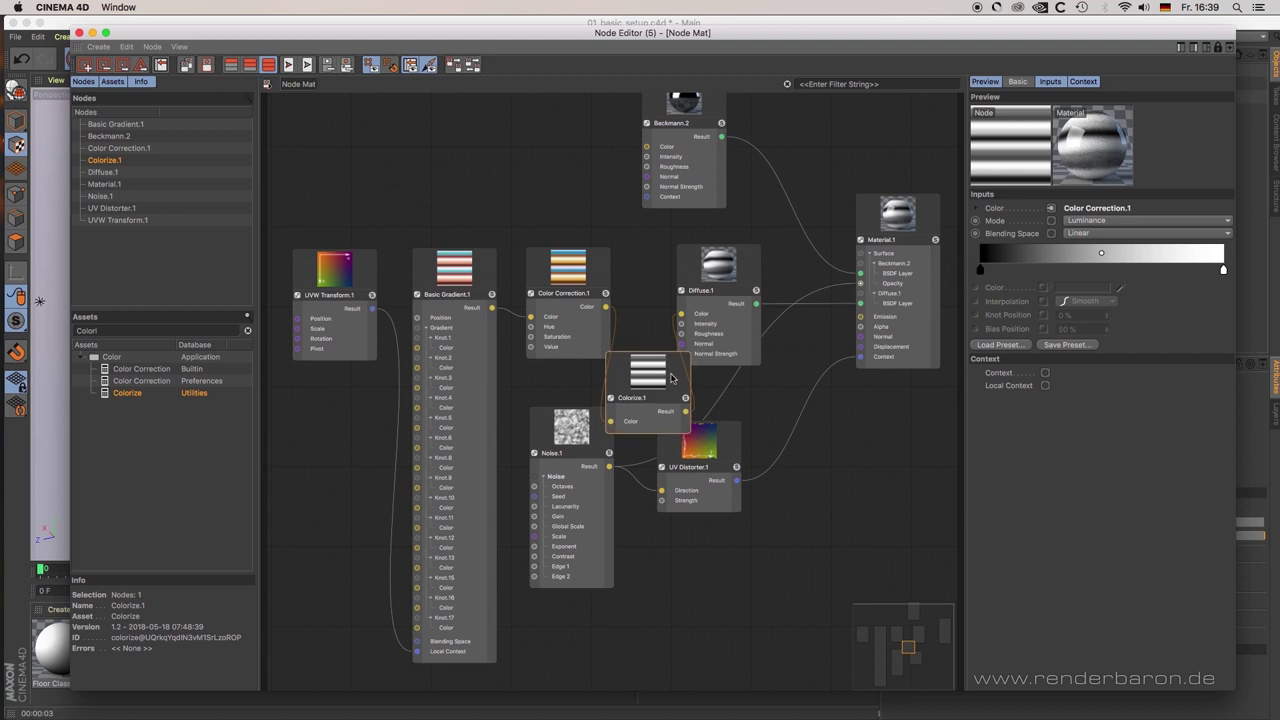
# Remove Colorize so Color Correction (hue -20°, saturation 20%) feeds Diffuse again.
pyautogui.press('Delete')
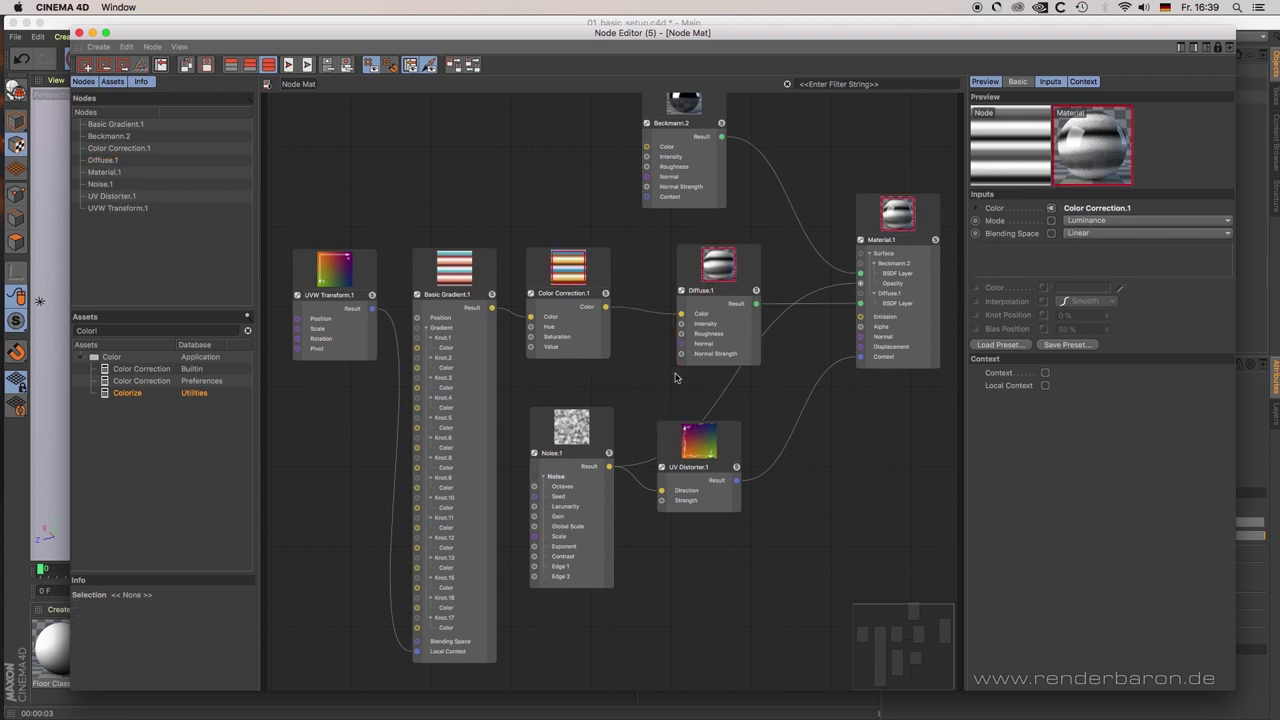
pyautogui.click(604, 290)
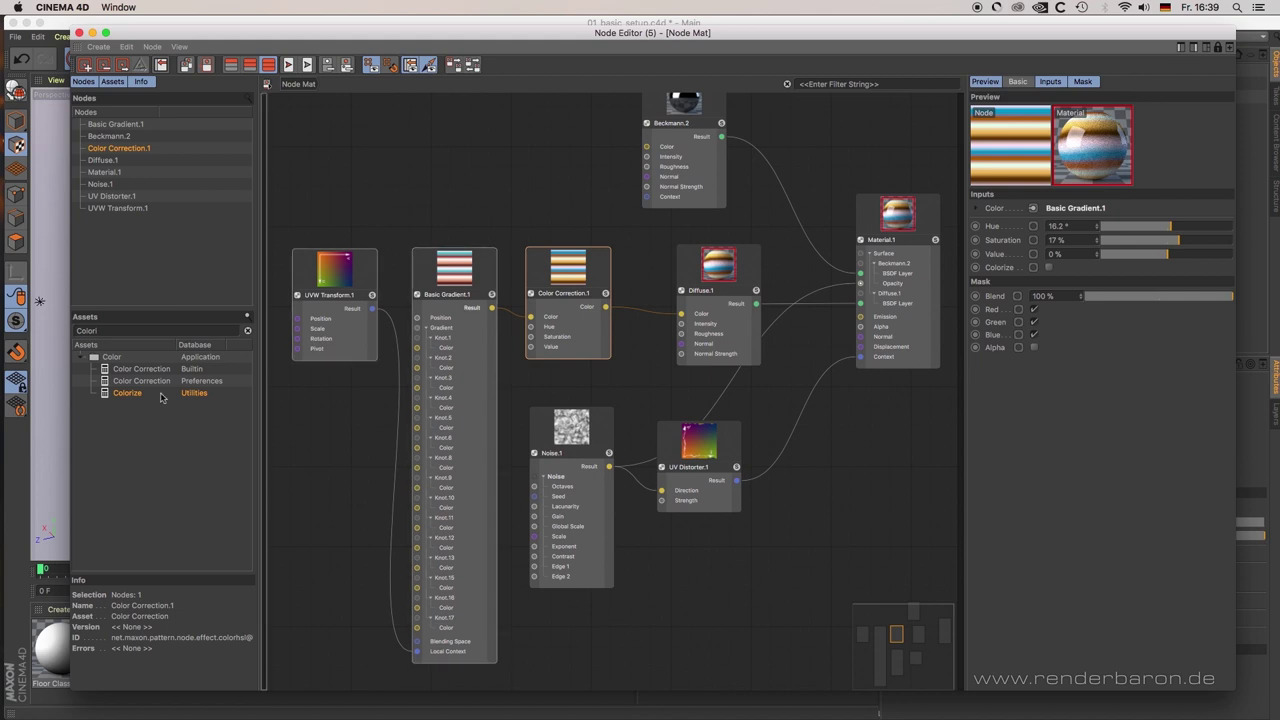
pyautogui.press('Delete')
pyautogui.moveTo(141, 381)
pyautogui.mouseDown()
pyautogui.moveTo(422, 392)
pyautogui.moveTo(586, 337)
pyautogui.moveTo(598, 318)
pyautogui.mouseUp()
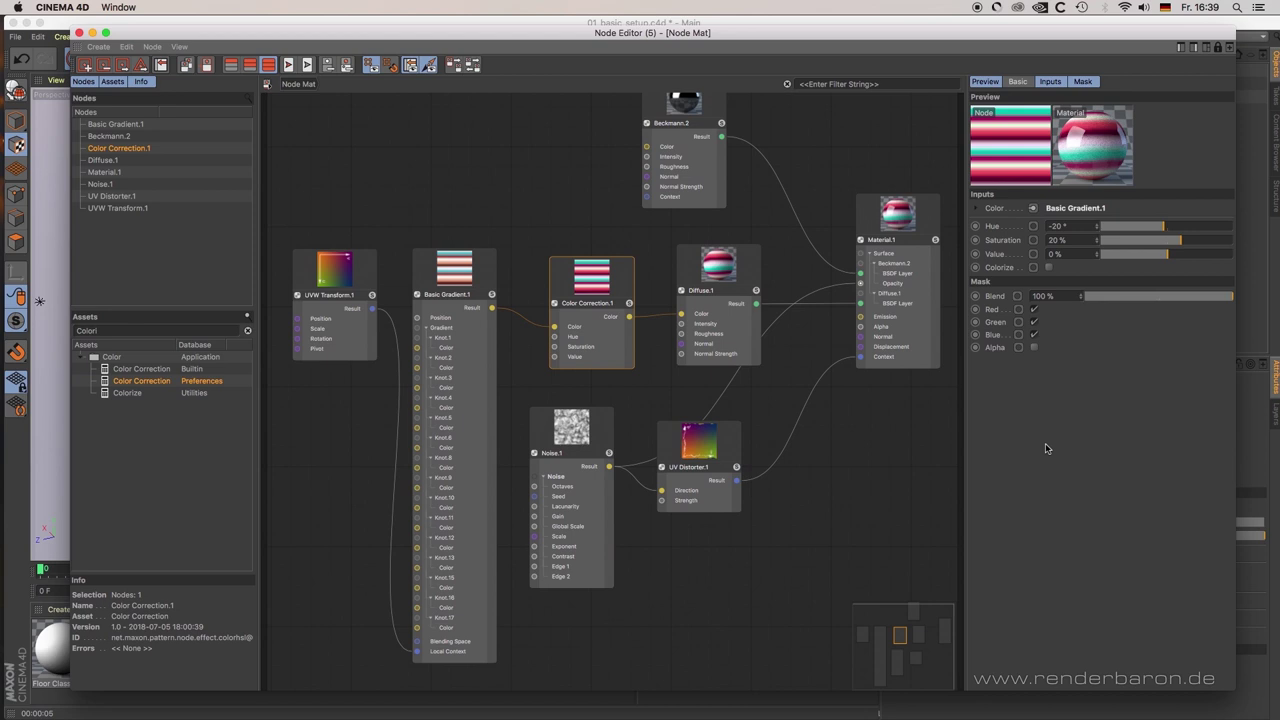
pyautogui.rightClick(658, 319)
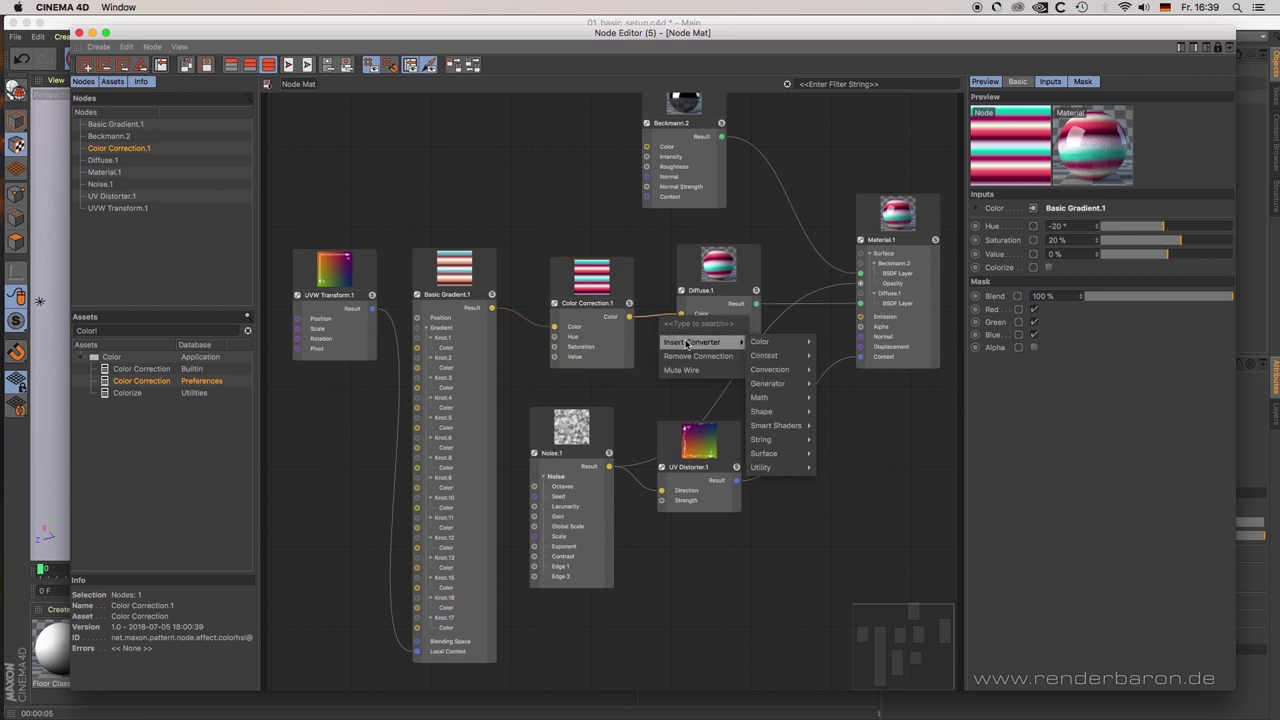
pyautogui.moveTo(770, 342)
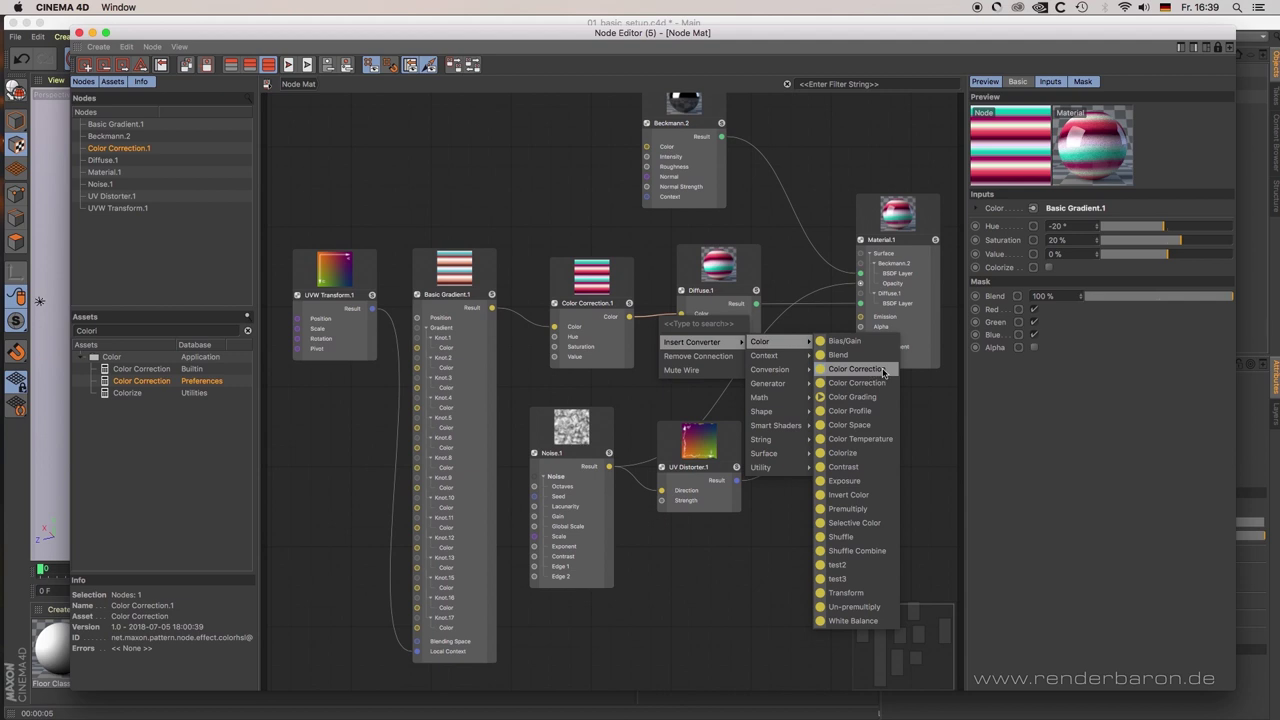
pyautogui.click(924, 402)
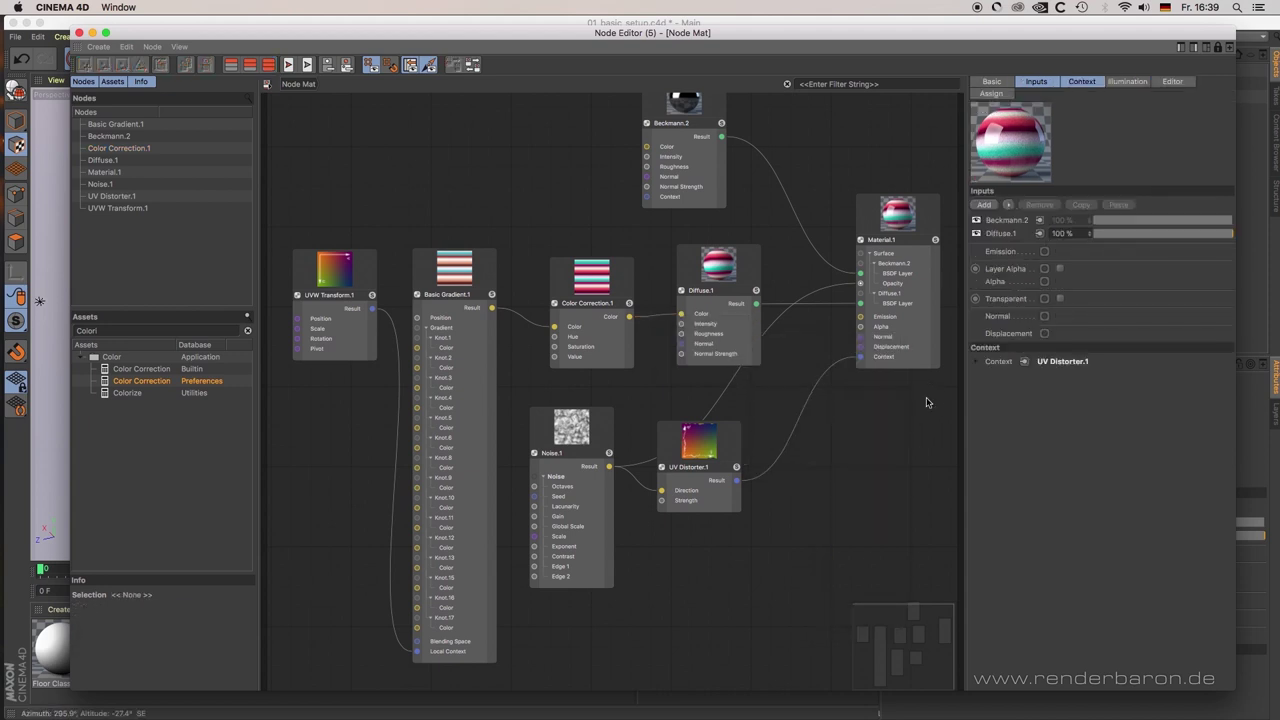
pyautogui.click(620, 292)
pyautogui.rightClick(620, 292)
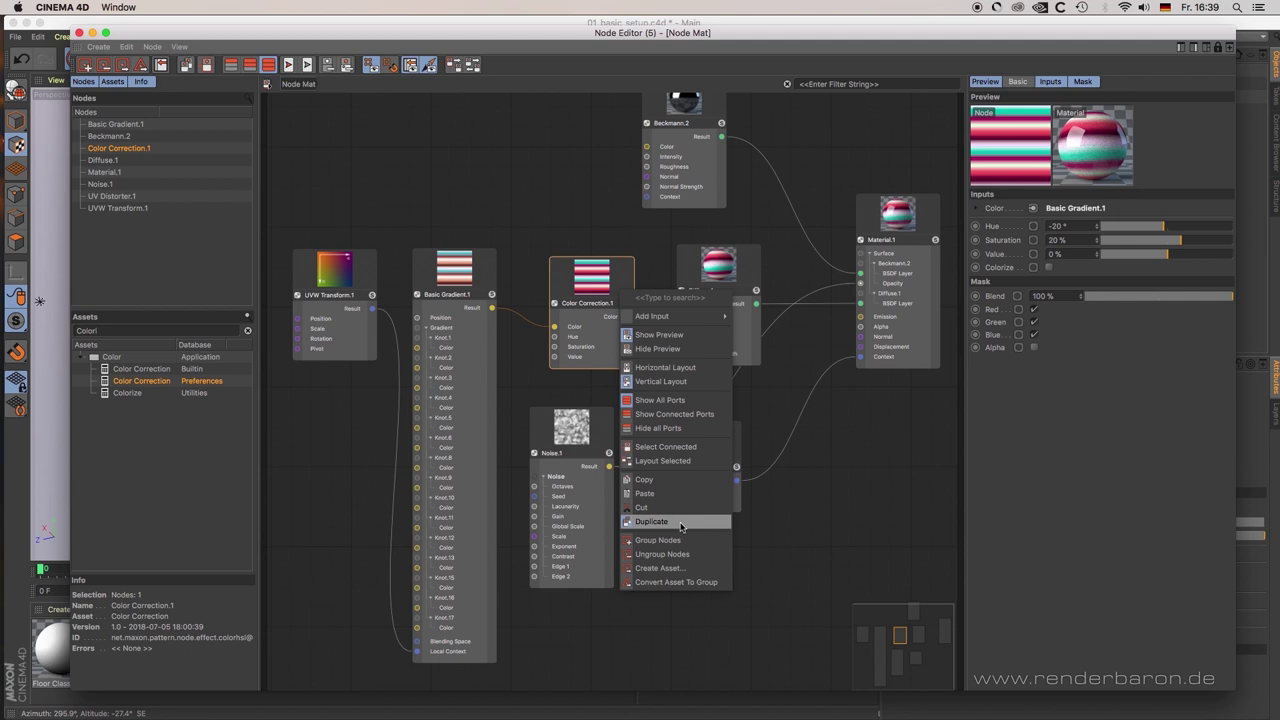
pyautogui.click(756, 528)
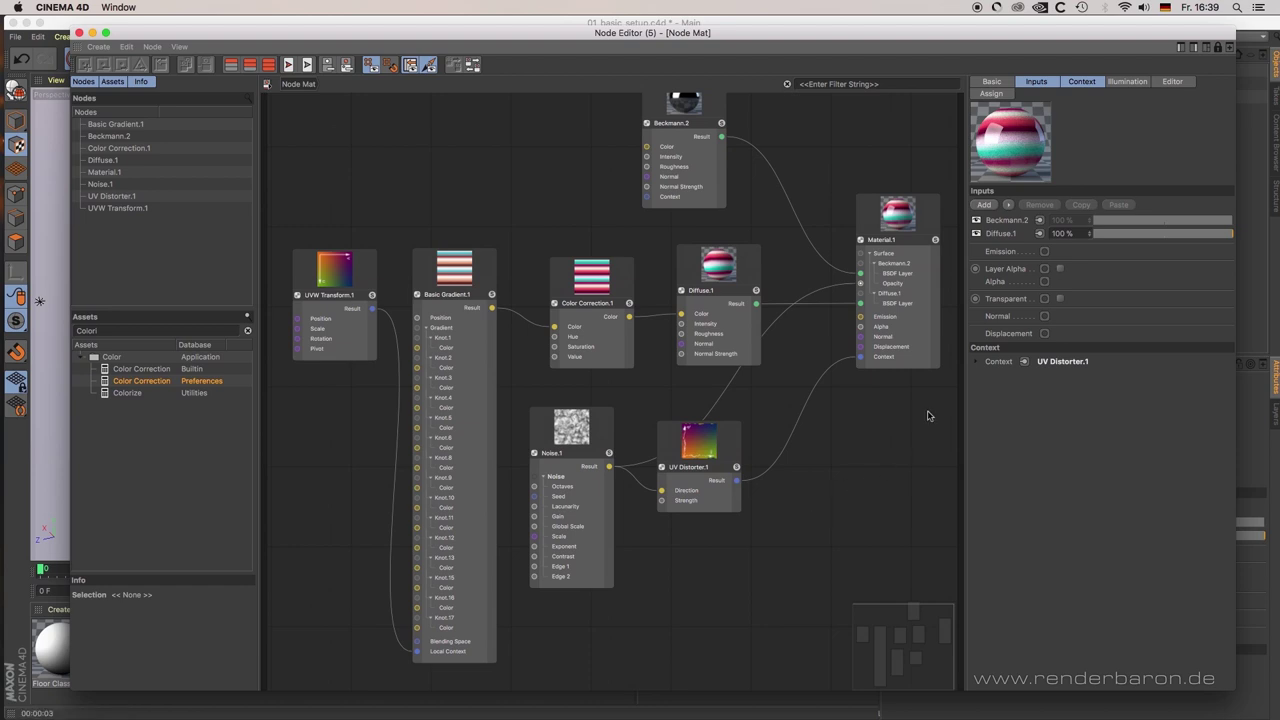
# Select Diffuse.1 and browse its Intensity input's Connect Node options without connecting anything.
pyautogui.click(749, 271)
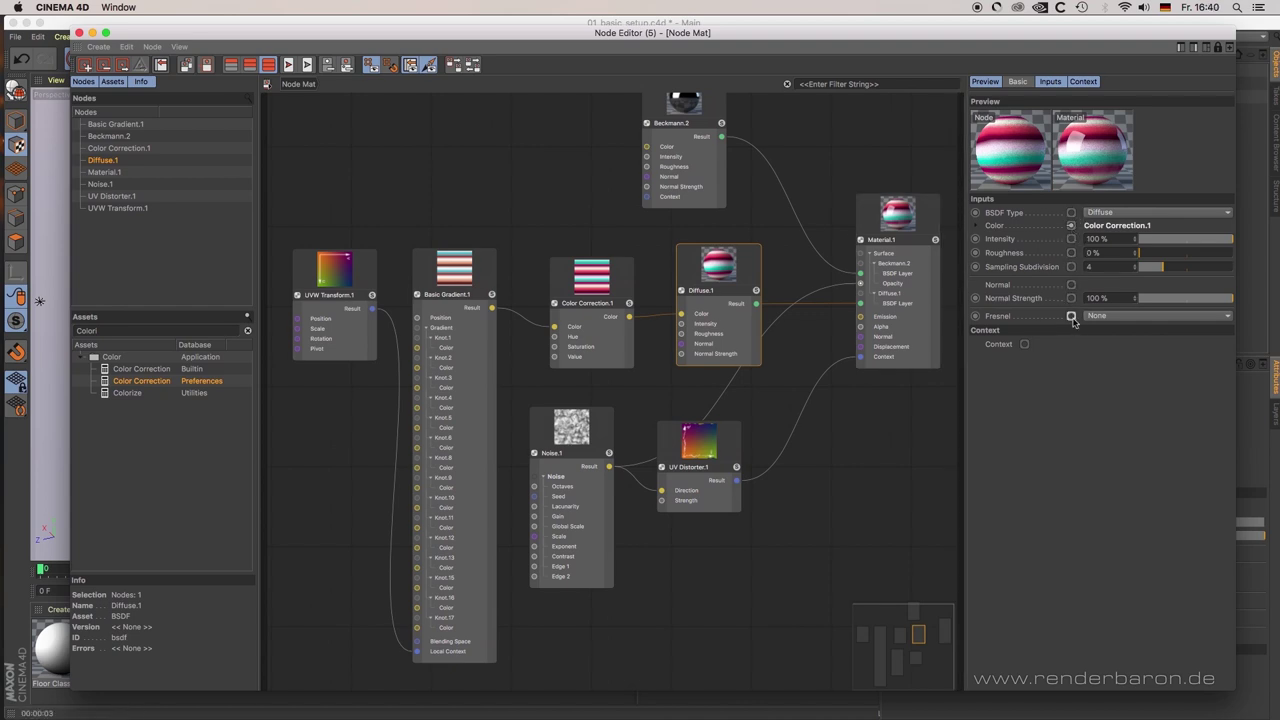
pyautogui.click(1072, 240)
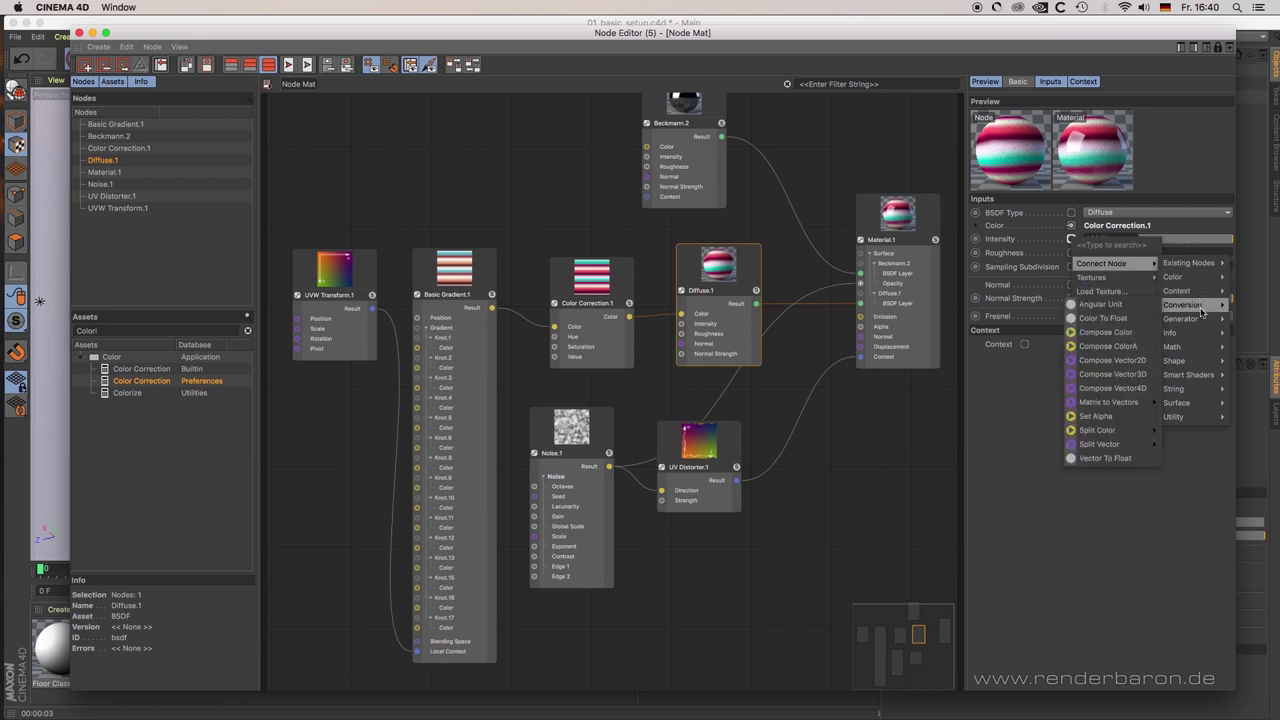
pyautogui.moveTo(1178, 346)
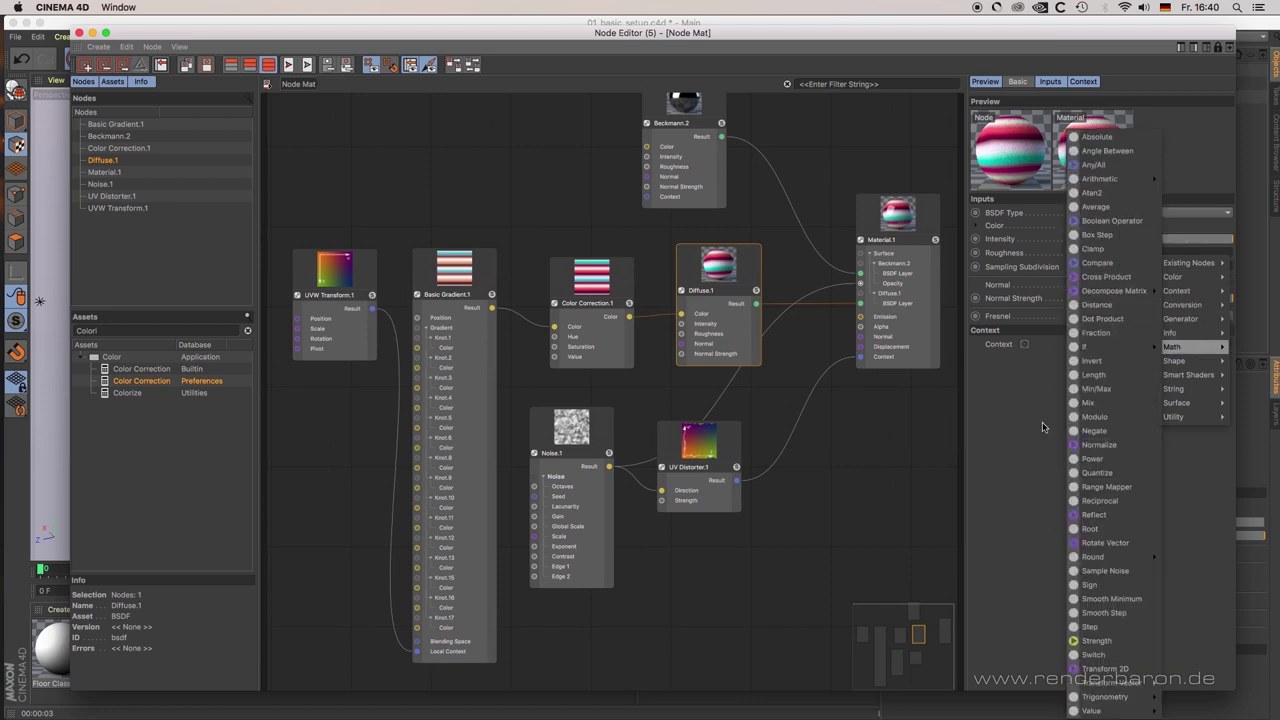
pyautogui.click(1044, 428)
pyautogui.click(1071, 240)
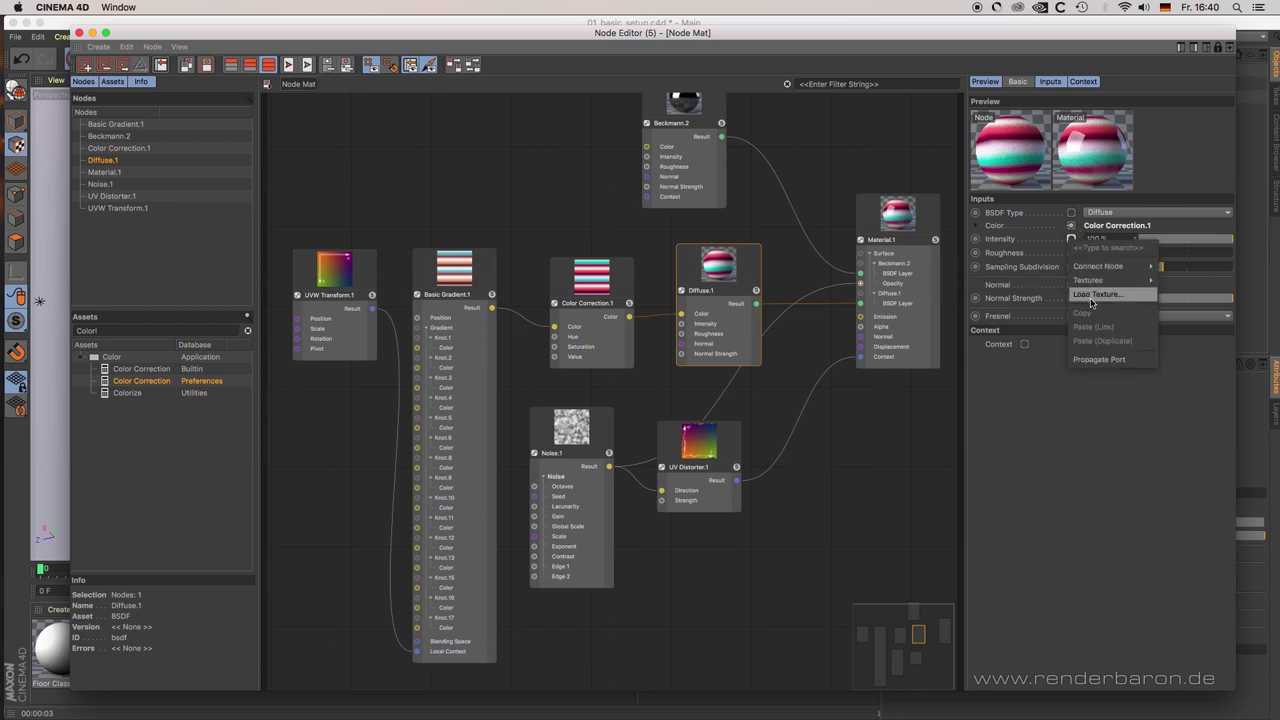
pyautogui.click(1039, 401)
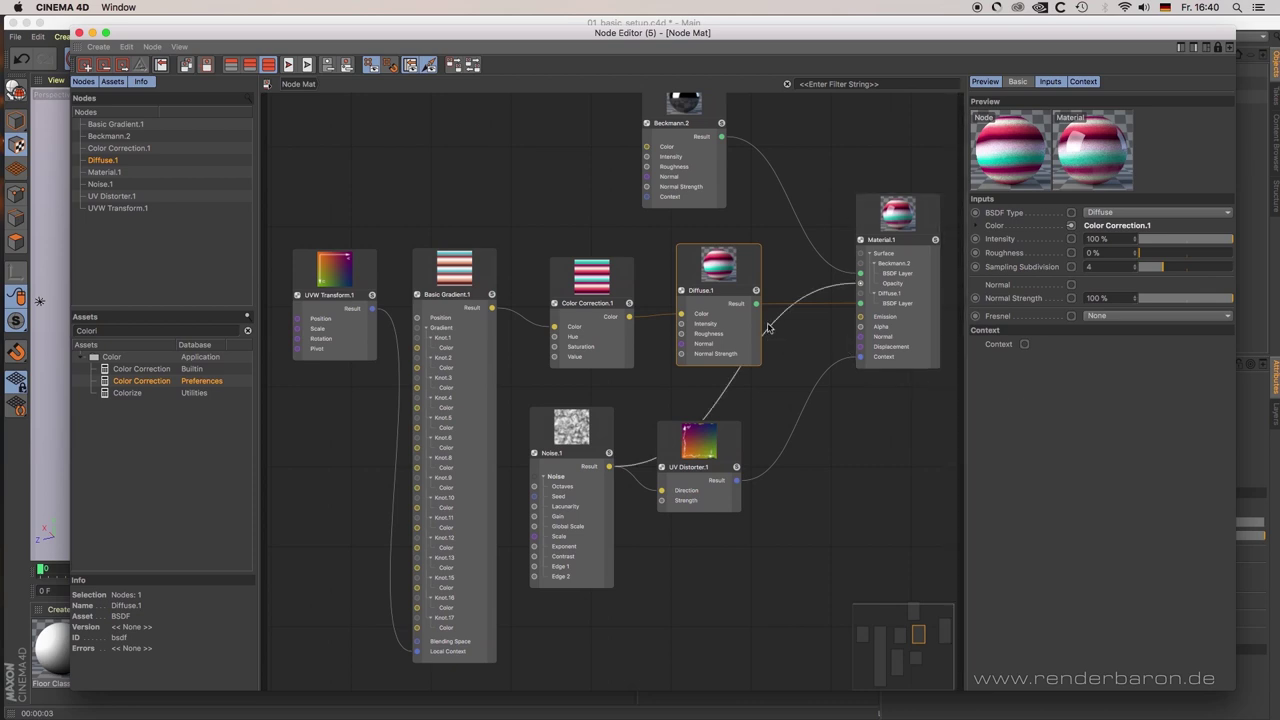
# Nudge Diffuse.1 left, rewire Color Correction's Color output into it, and inspect Material's Context port.
pyautogui.moveTo(743, 323); pyautogui.dragTo(734, 318)
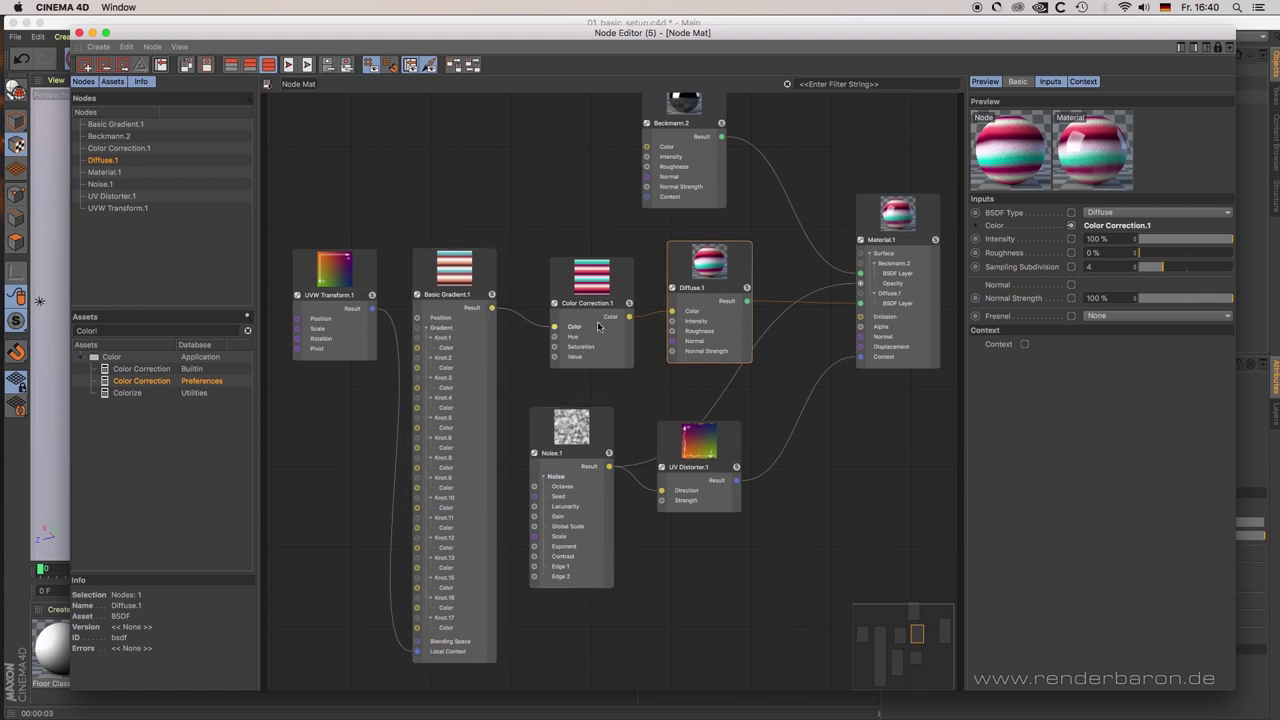
pyautogui.moveTo(629, 318); pyautogui.dragTo(674, 312)
pyautogui.click(884, 358)
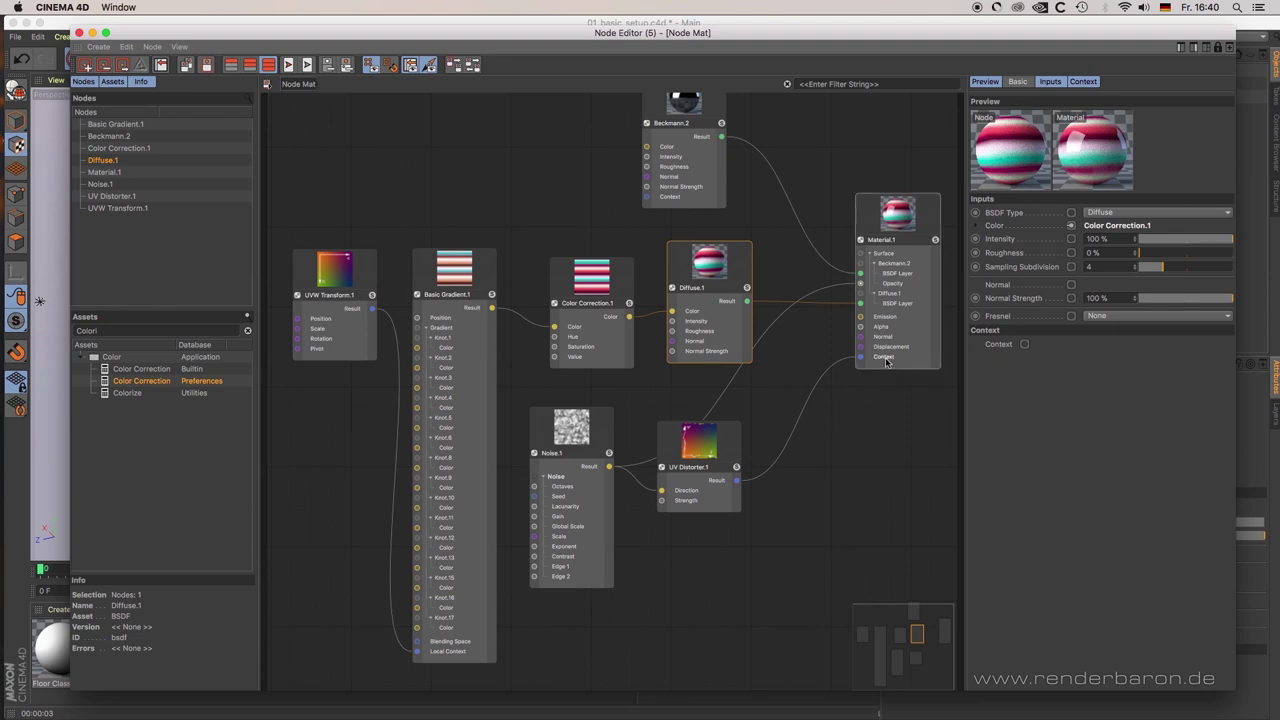